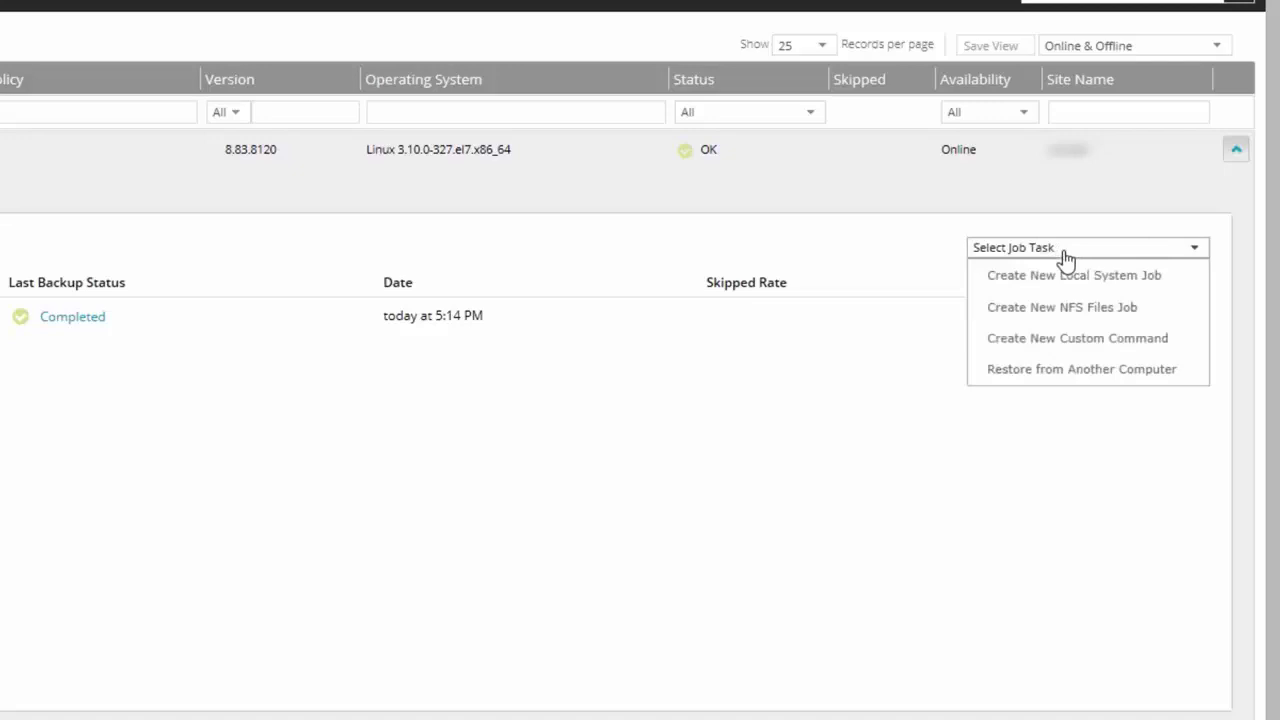
- Create a local system job named BMR, described 'Bare Metal Backup and Restore Job', with an encryption password and hint
click(1069, 289)
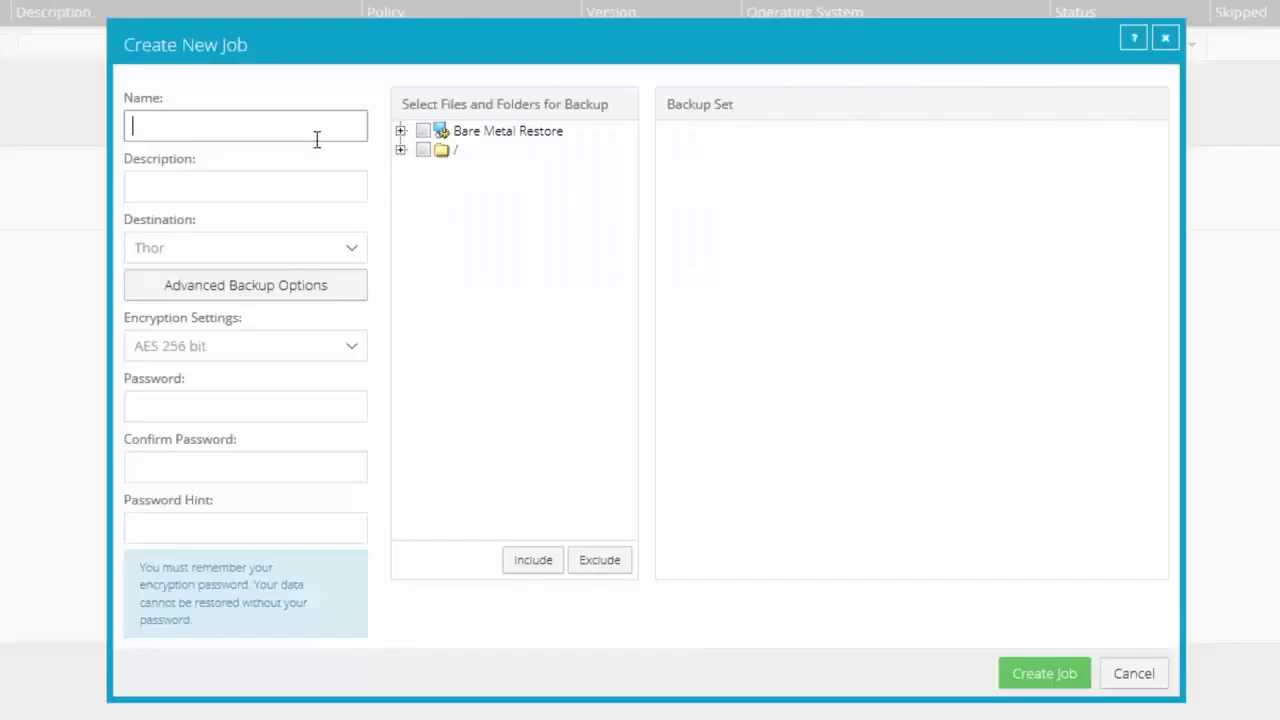
text(BMR)
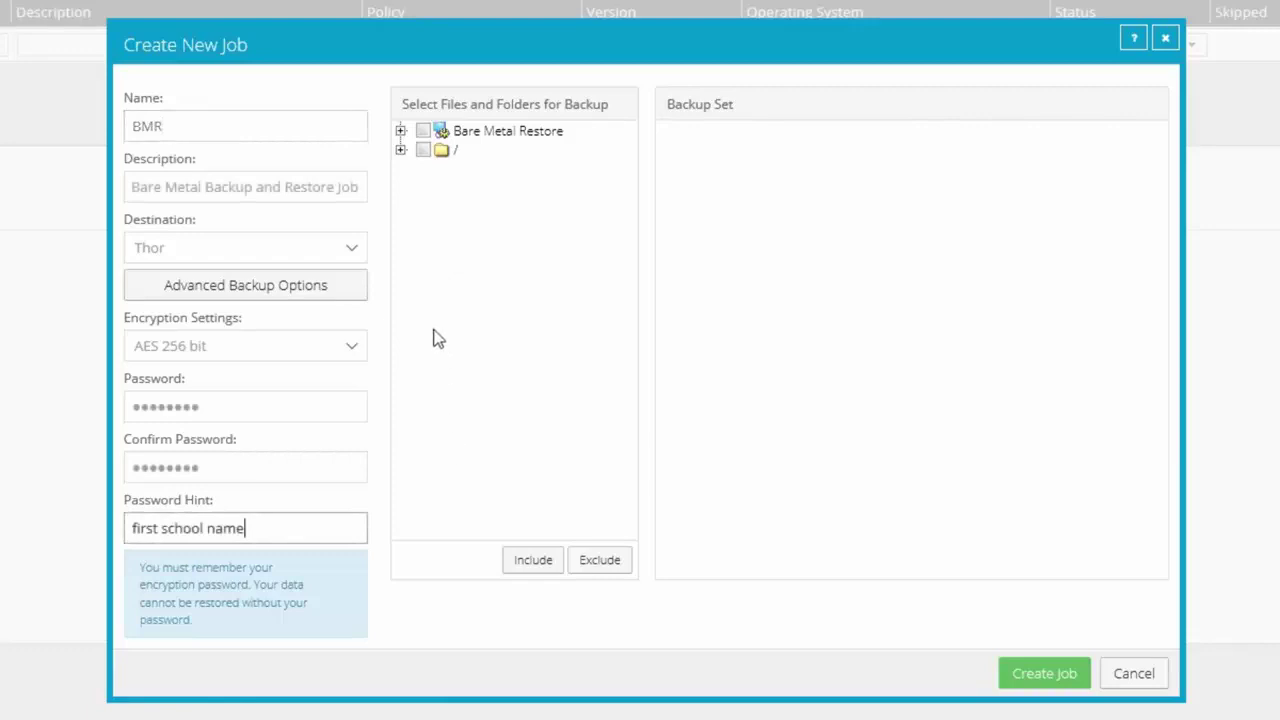
- Include Bare Metal Restore in the backup set, exclude the /tmp folder, and create the BMR job
click(423, 131)
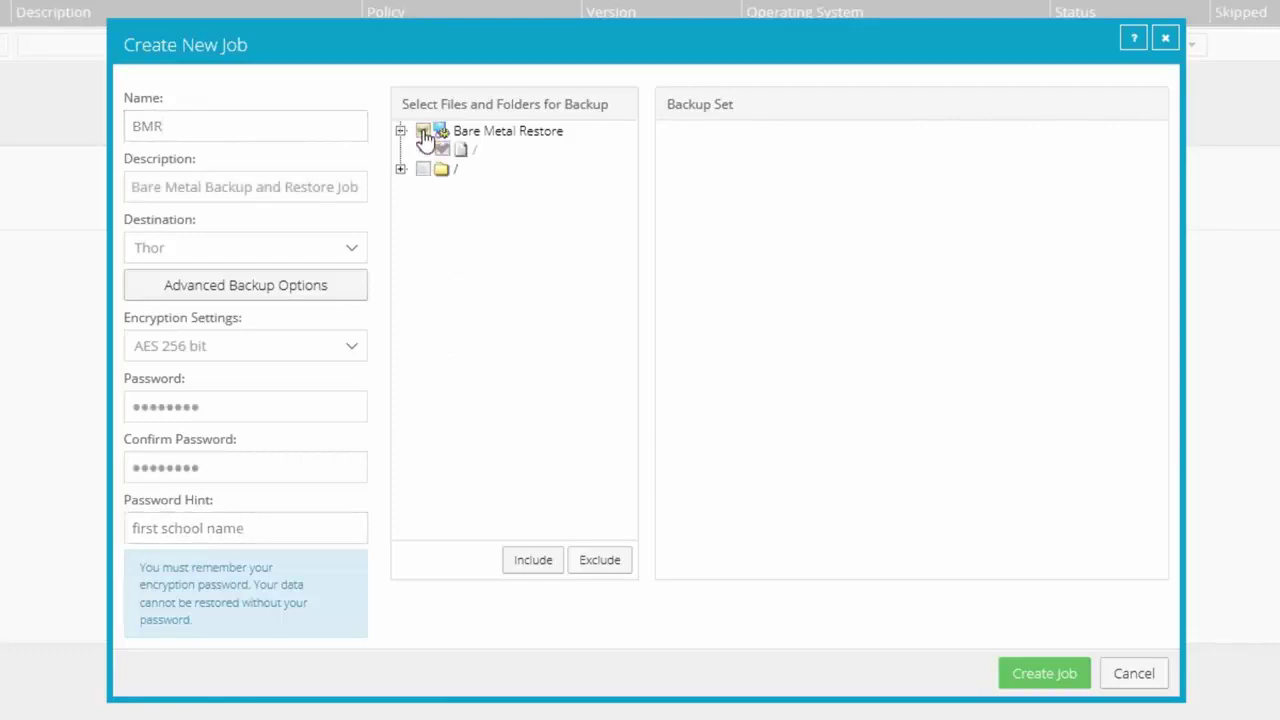
click(533, 562)
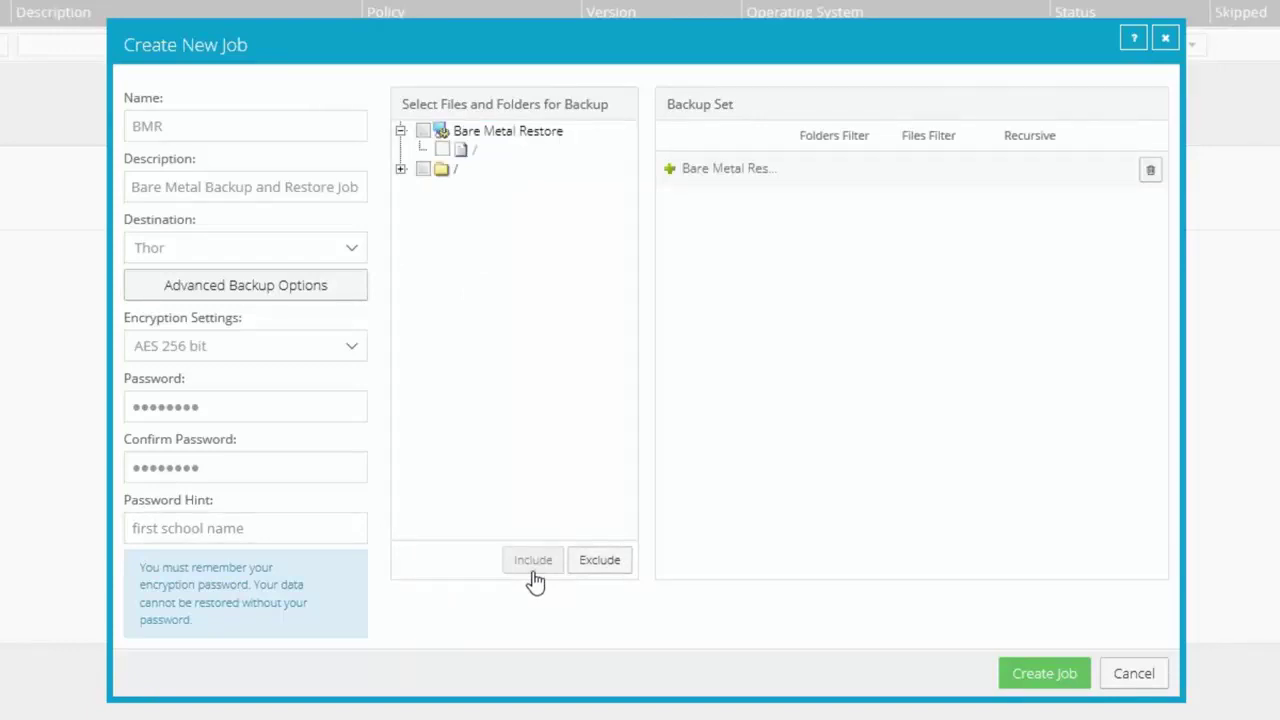
click(400, 169)
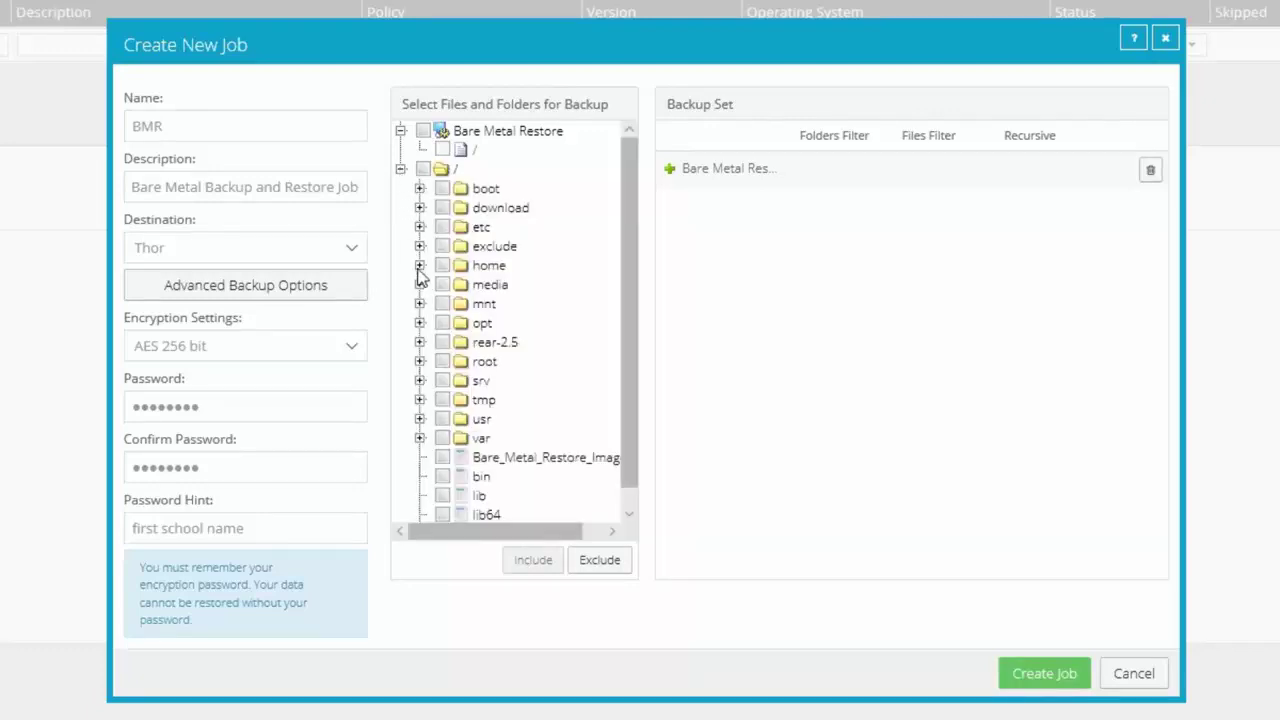
click(445, 402)
click(600, 560)
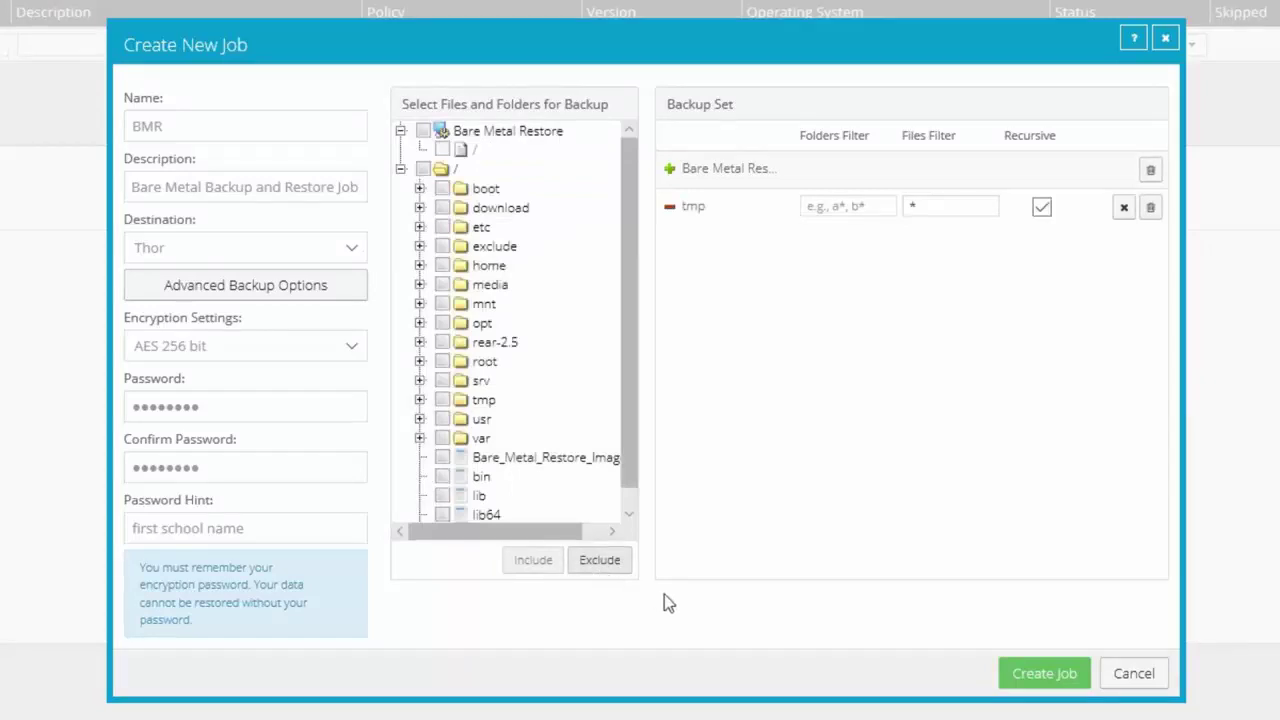
click(1044, 675)
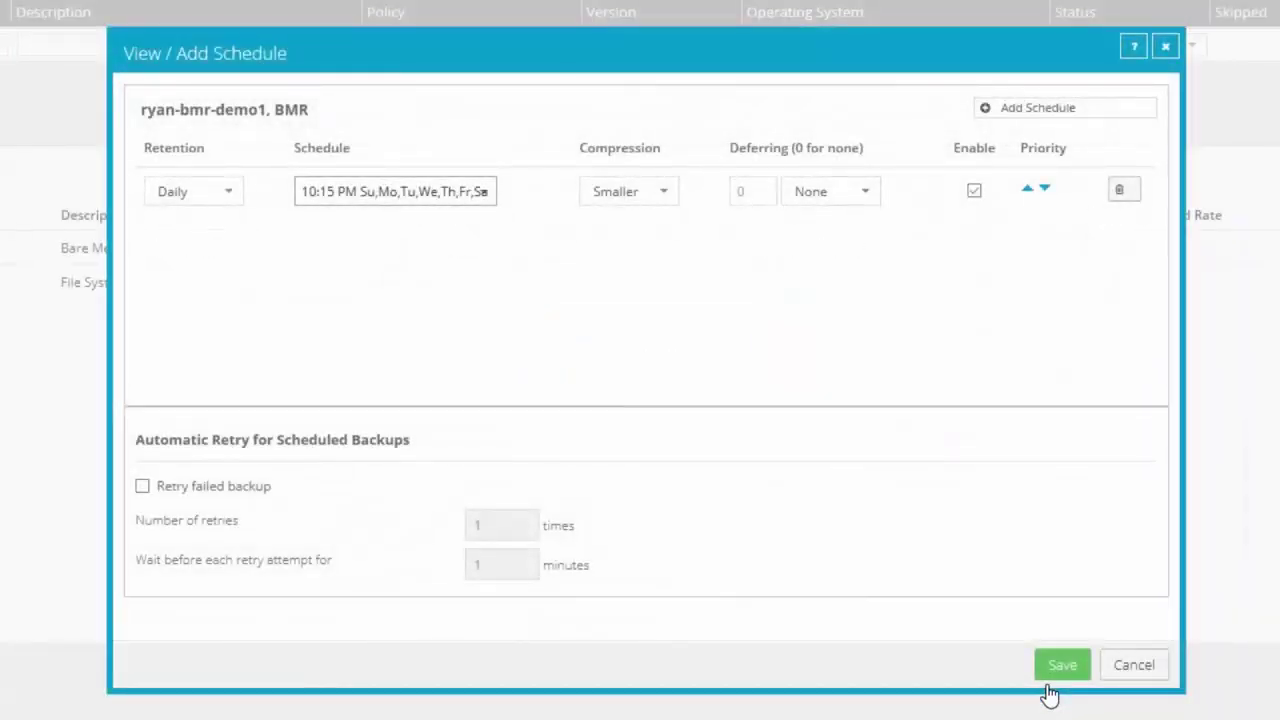
- Save BMR's daily 10:15 PM schedule and run the job, backing up to the Thor vault
click(1056, 670)
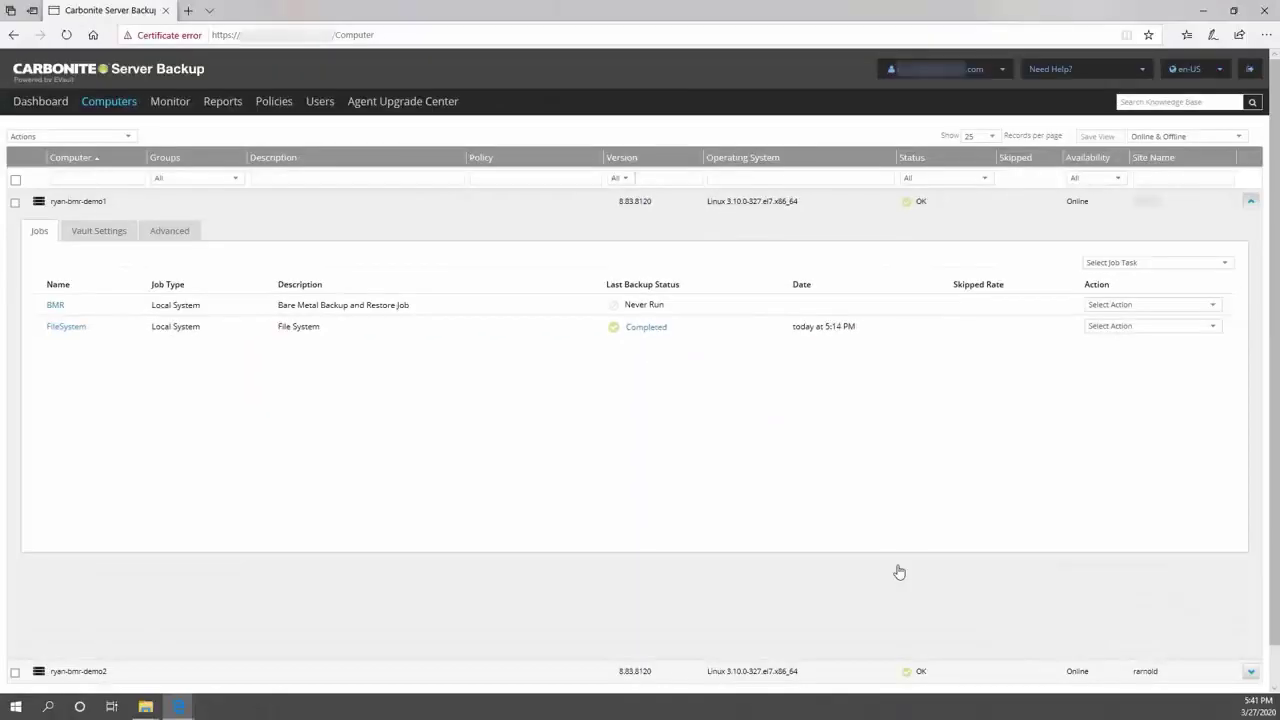
click(1213, 305)
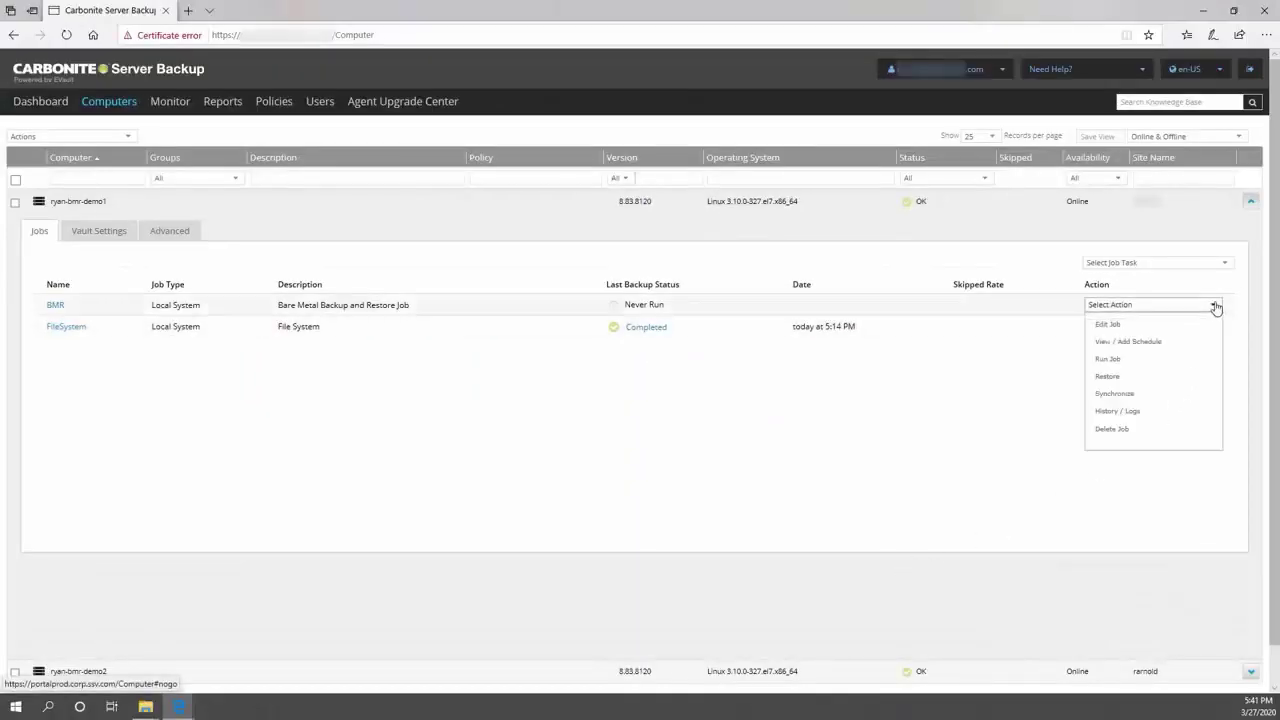
click(1186, 363)
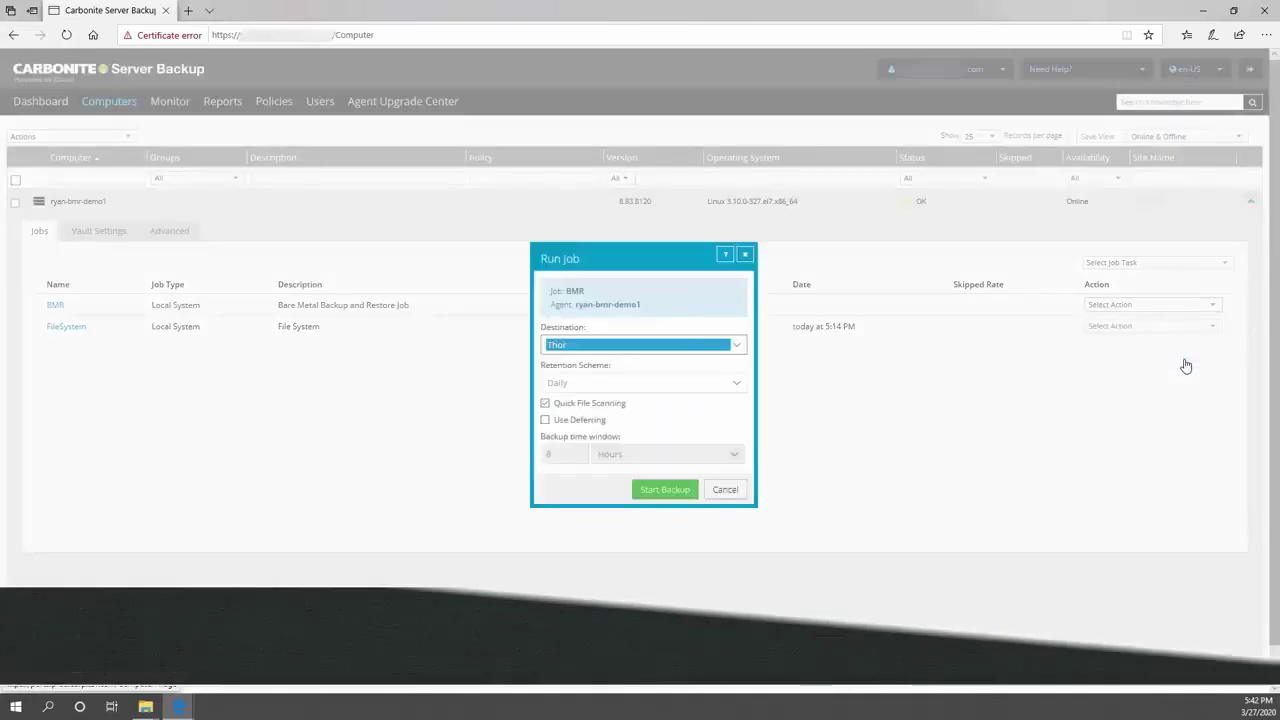
click(658, 494)
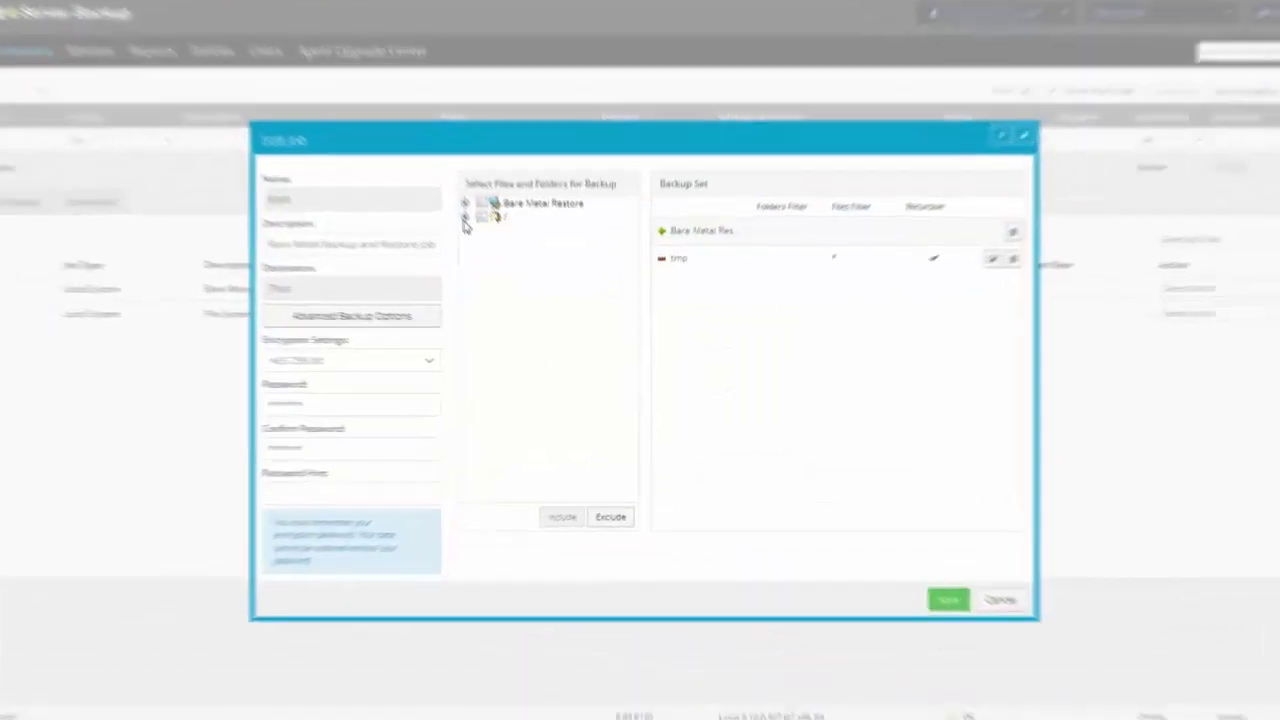
- Check that Bare_Metal_Restore_Image.iso is under / in the BMR file tree, then cancel the Edit Job dialog
click(490, 244)
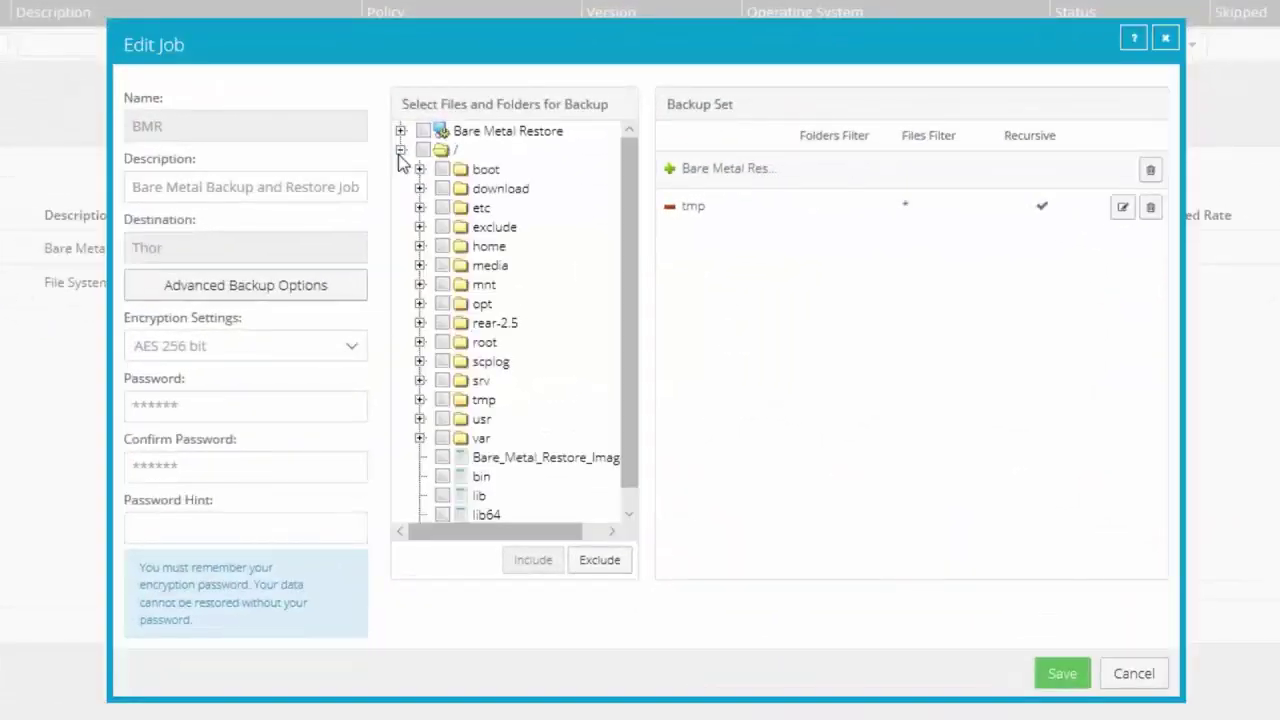
scroll(634, 371, down, 1)
drag(551, 530, 602, 540)
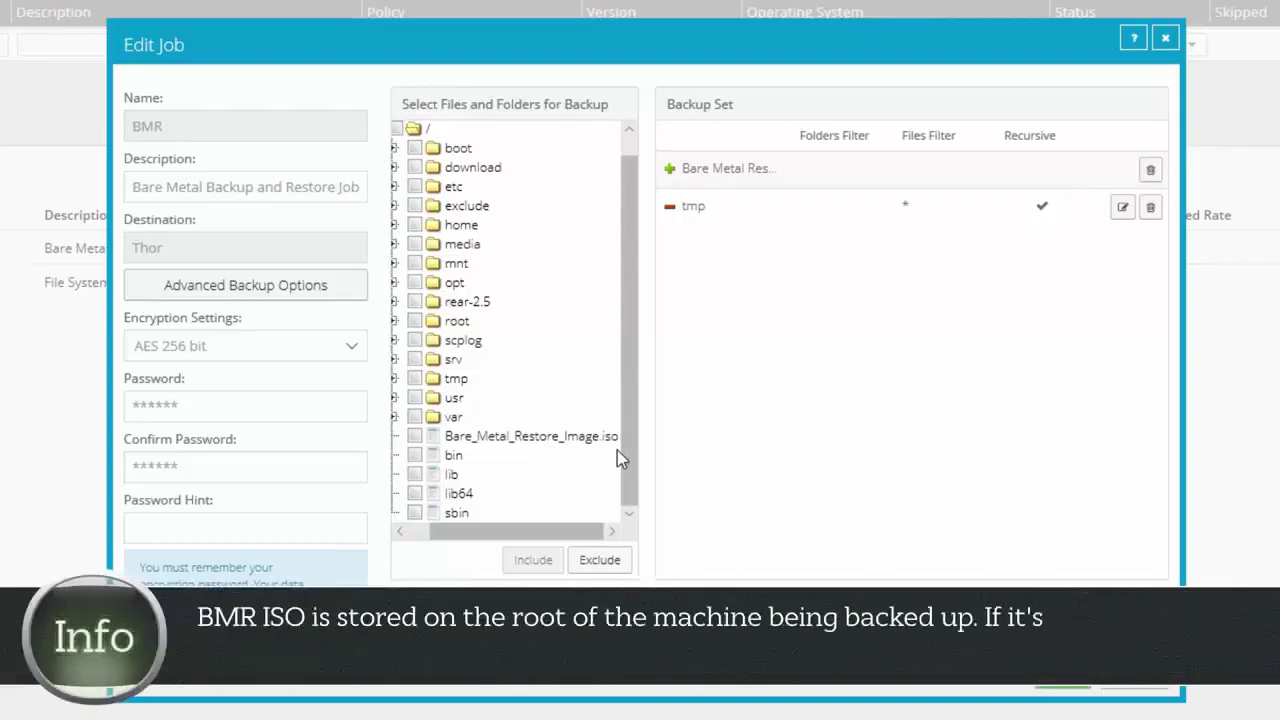
click(1160, 692)
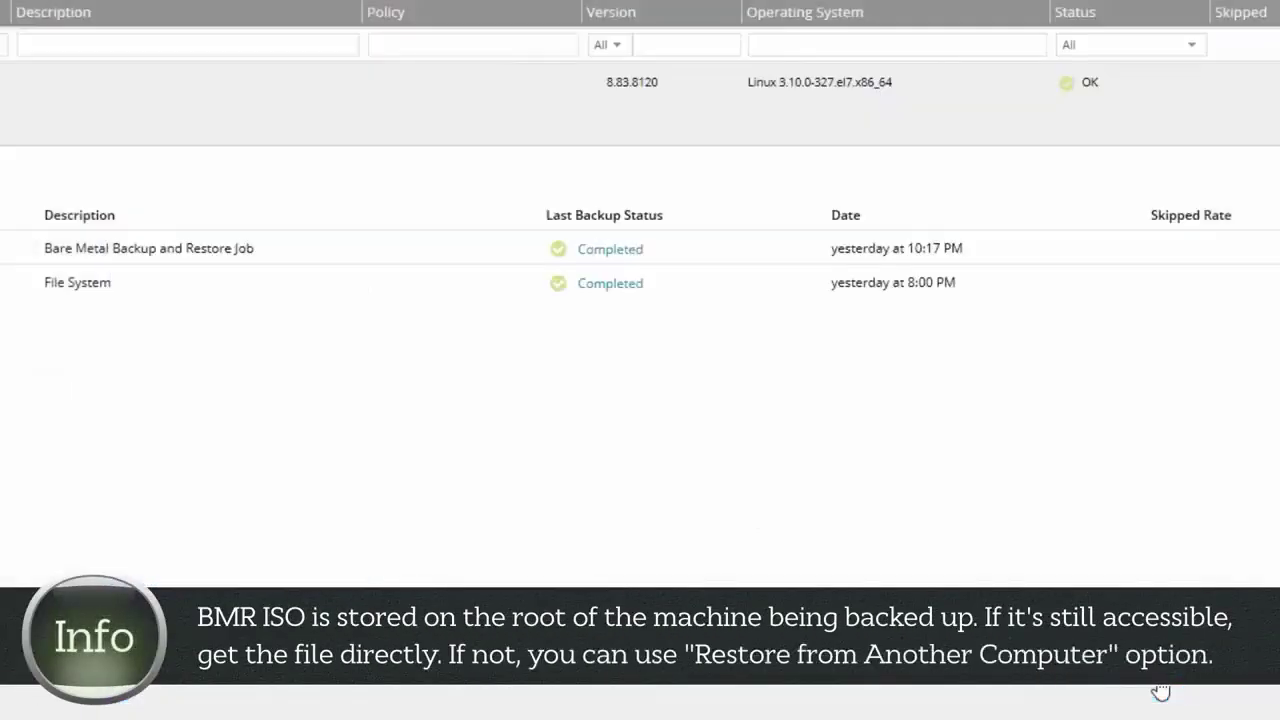
click(129, 506)
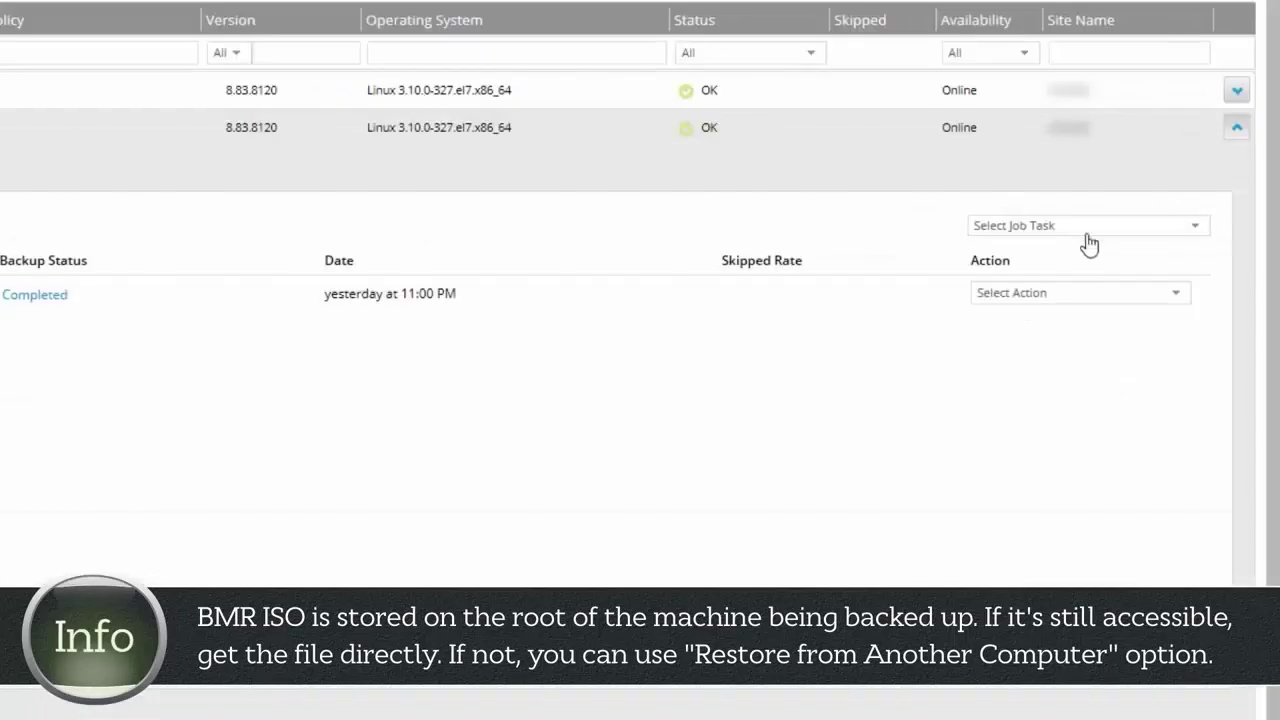
- Launch the browser-based Web Console for ryan-bmr-demo1 from its vSphere Summary page
click(1085, 230)
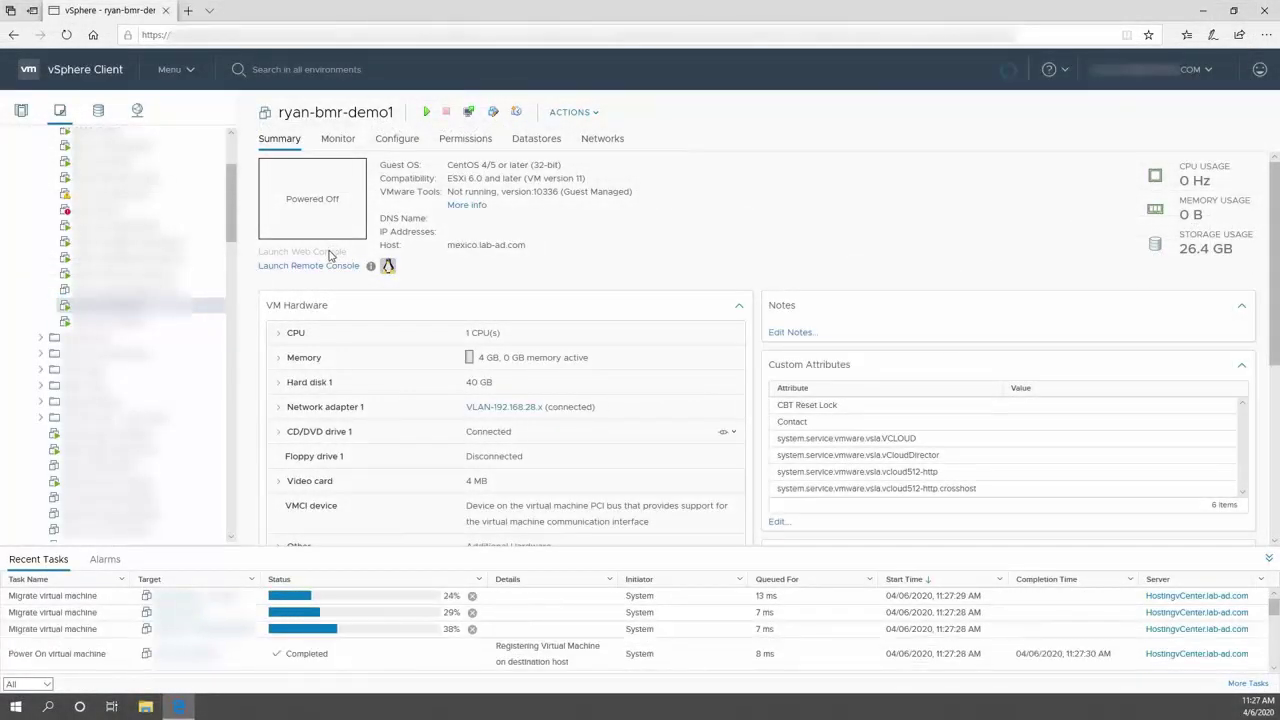
click(330, 253)
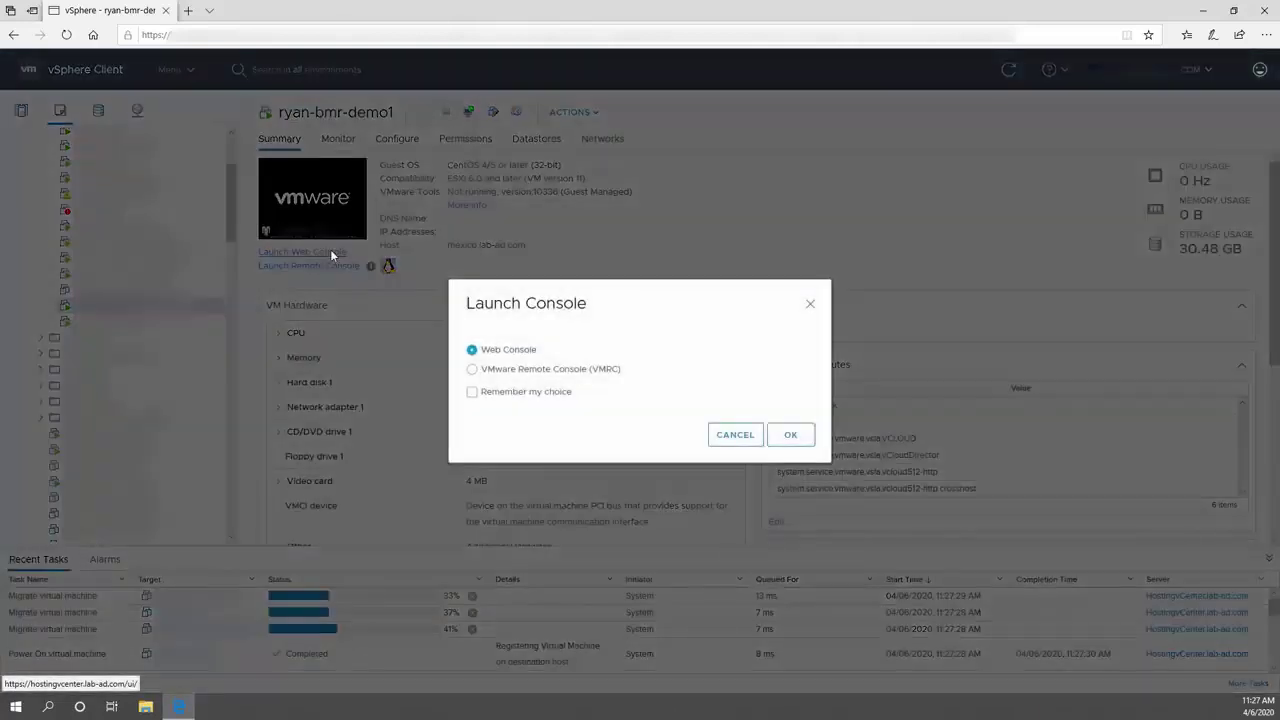
click(792, 434)
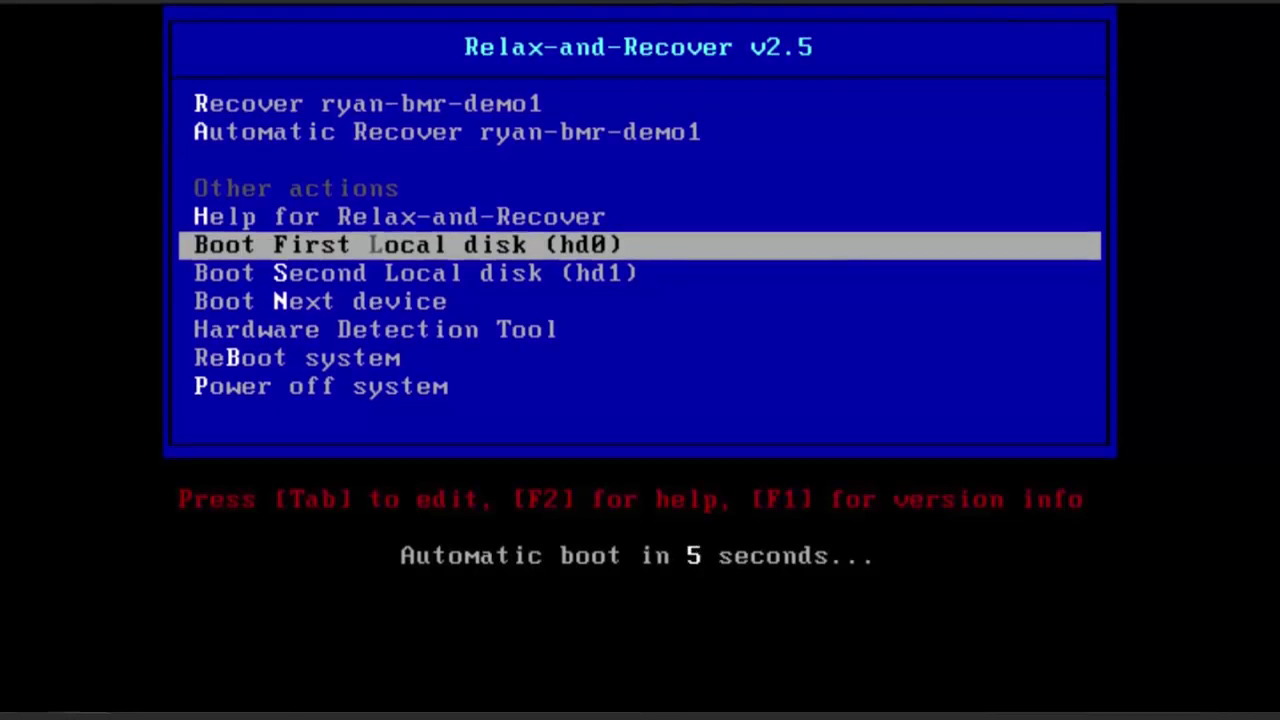
- Boot the 'Recover ryan-bmr-demo1' entry and log in to the rescue system as root
key(Up)
key(Up)
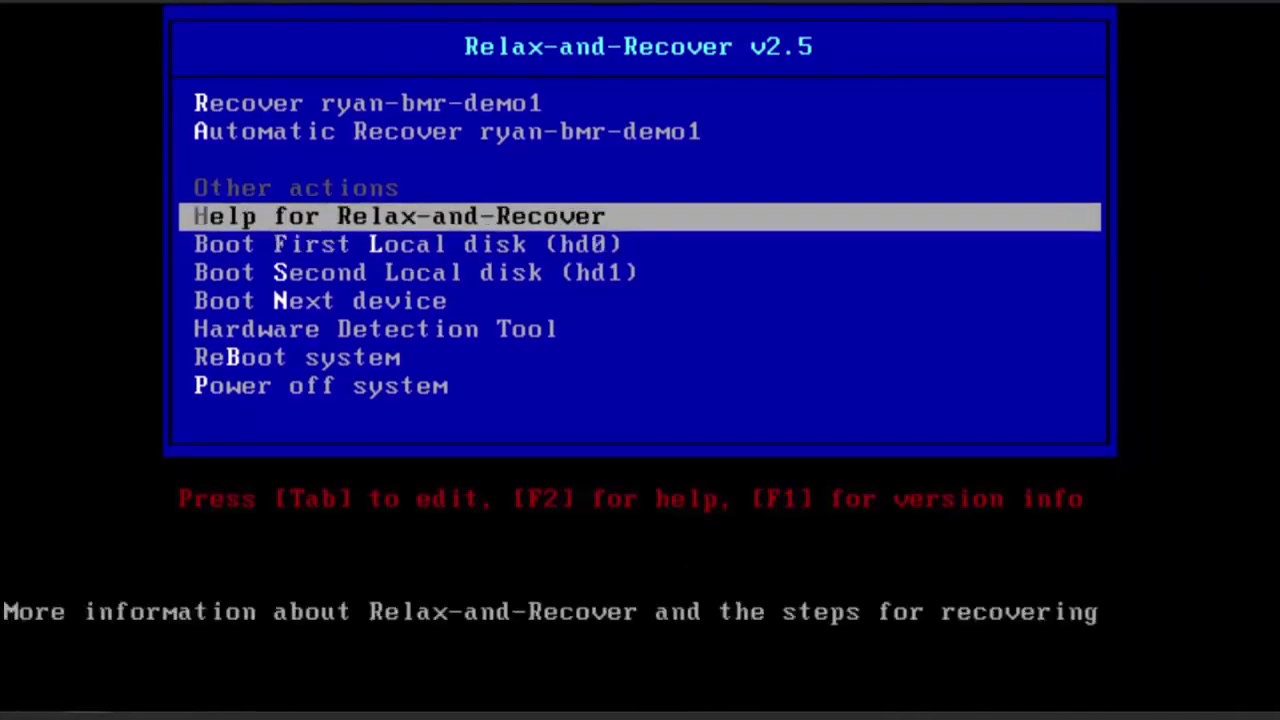
key(Up)
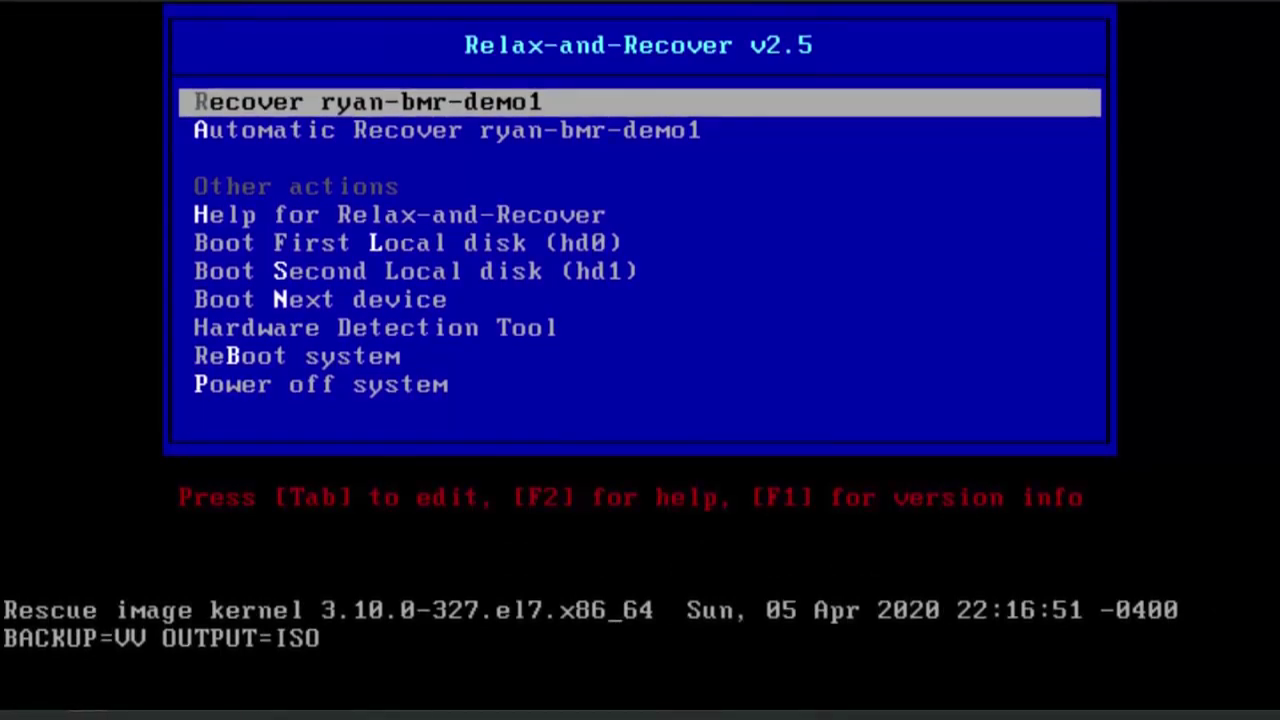
key(Return)
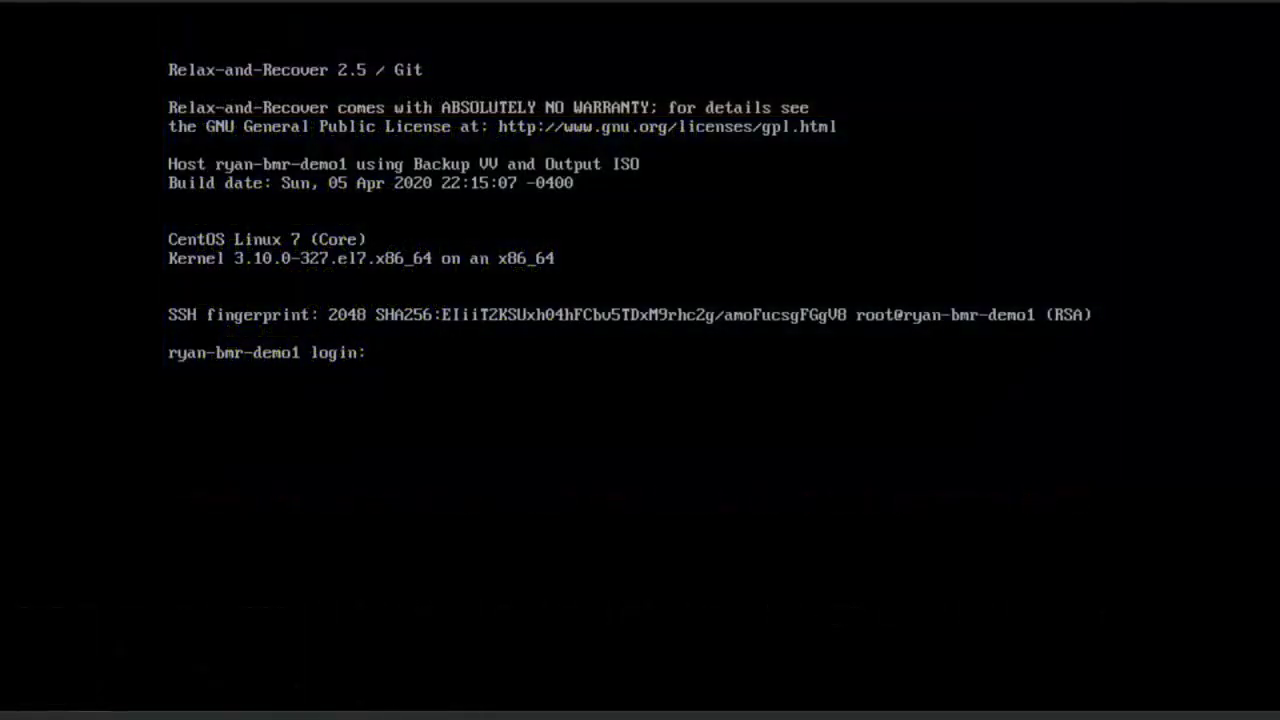
text(root)
key(Return)
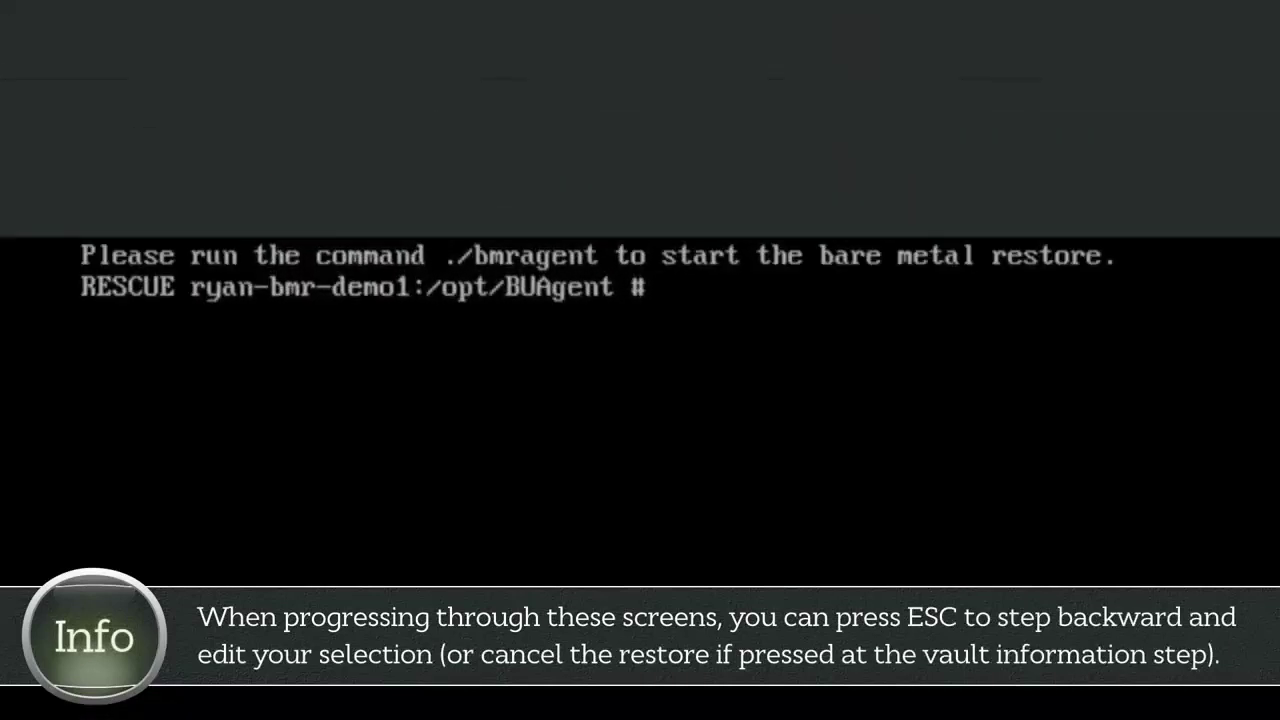
- Run ./bmragent and log in to the vault at its 192.168.0.x address
text(./bmragent)
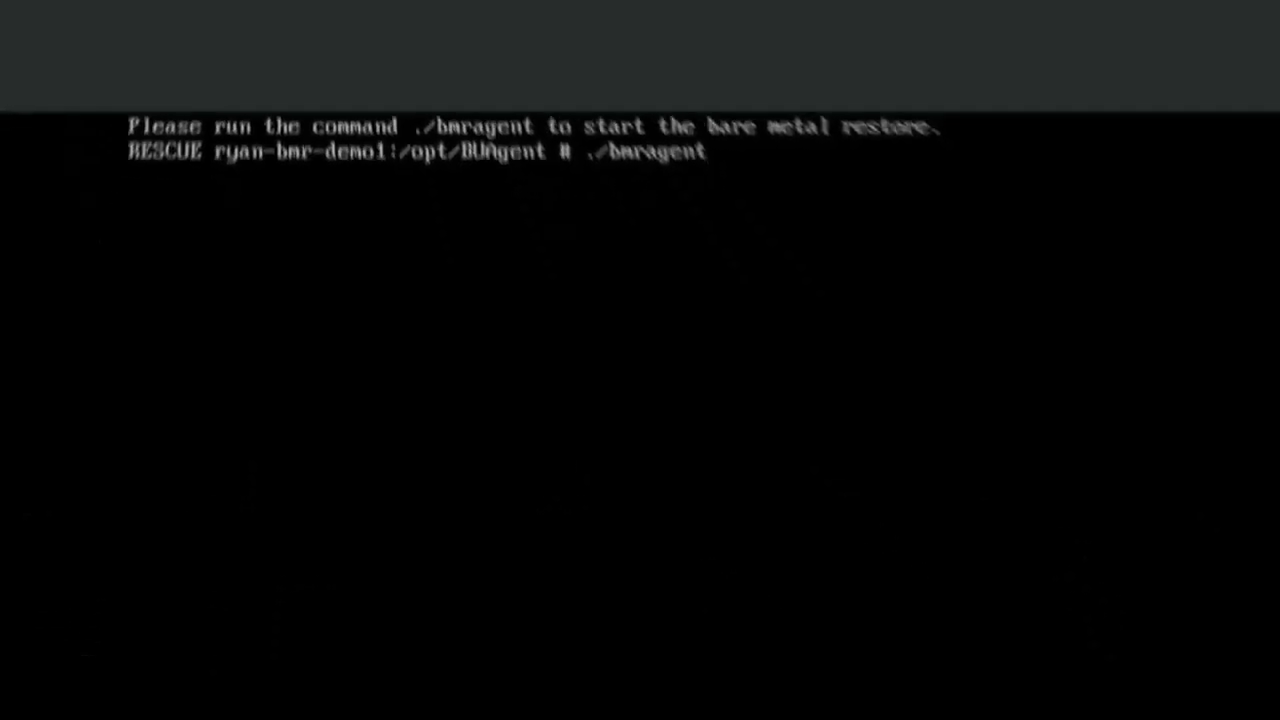
key(Return)
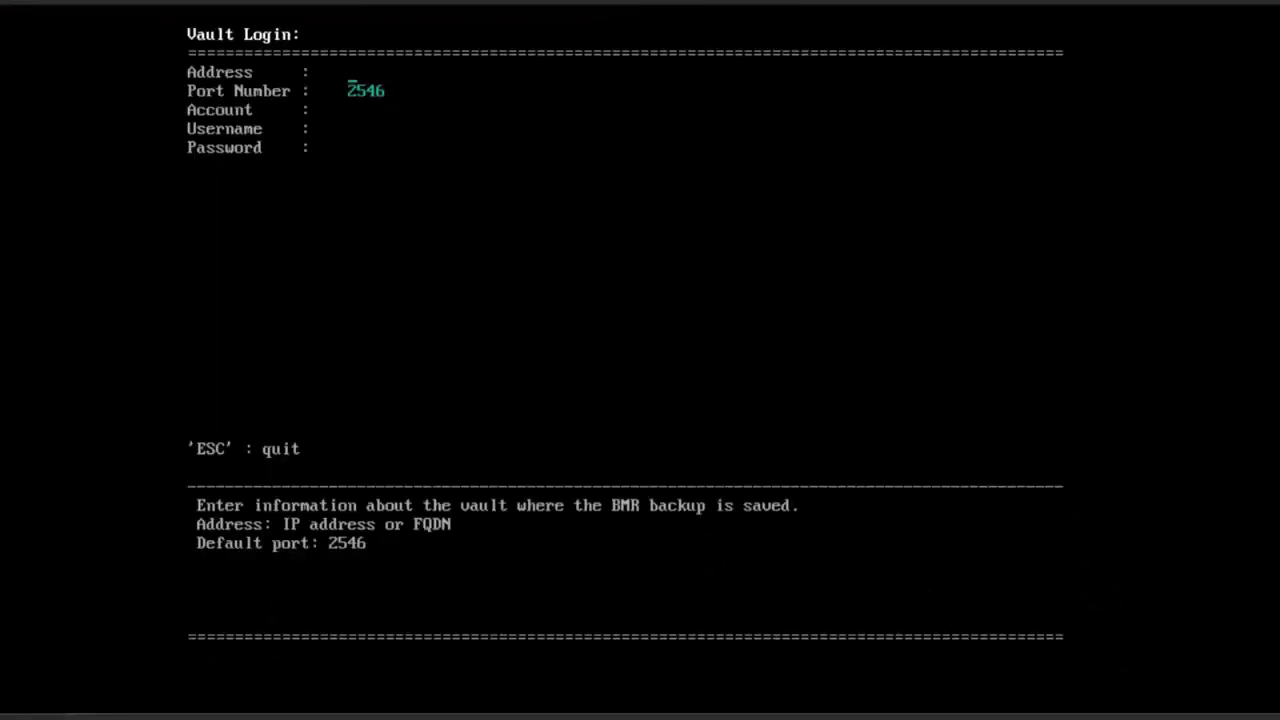
text(192.168.0.250)
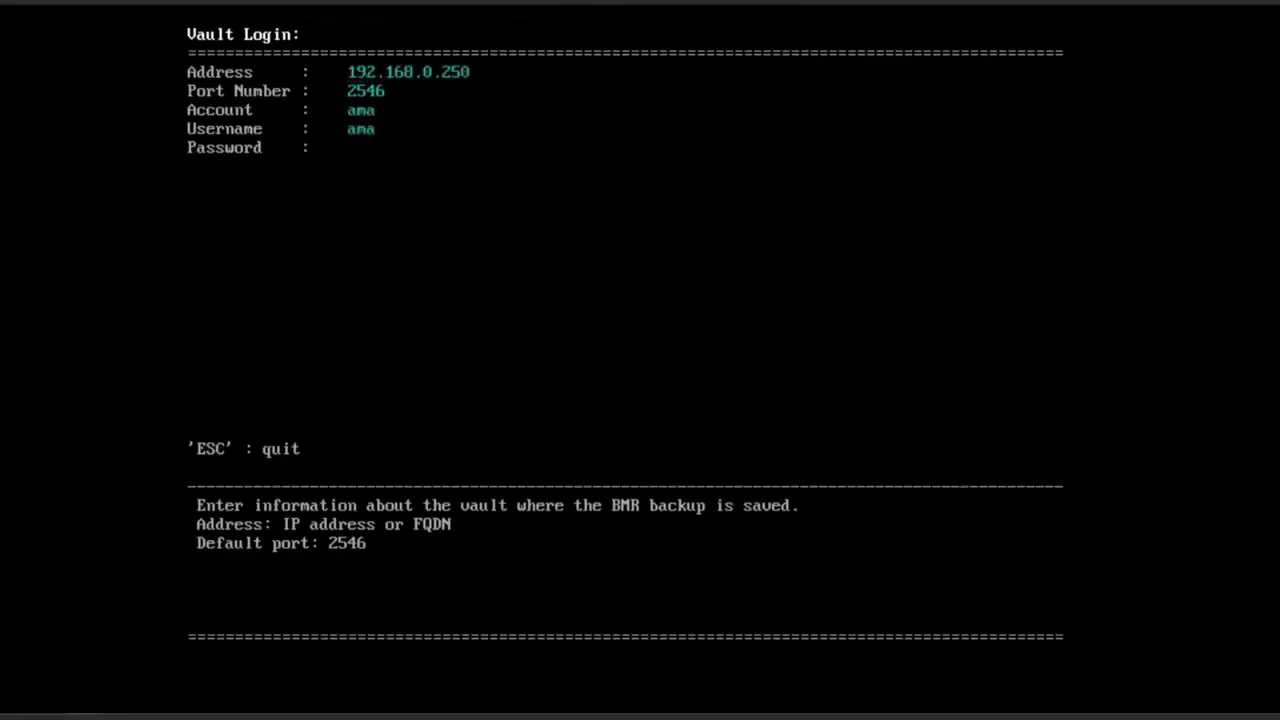
key(Return)
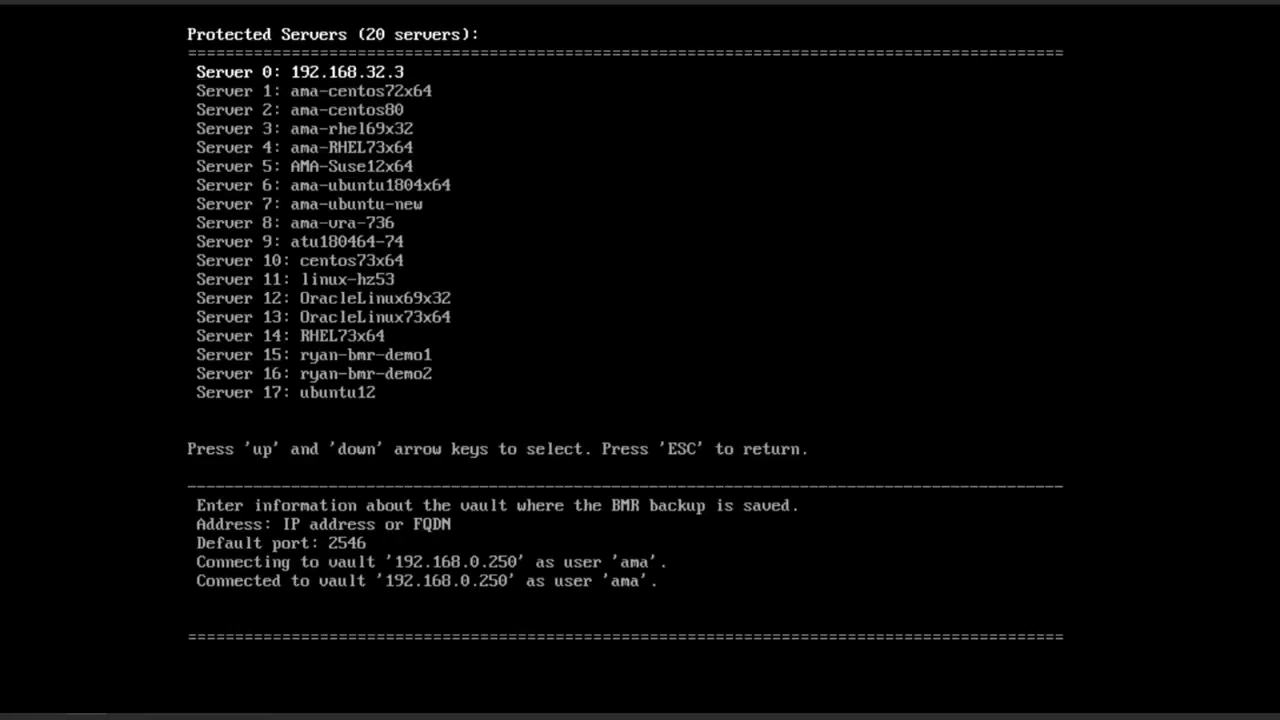
- Select server 15 (ryan-bmr-demo1), the BMR job, and safeset 00000004 to restore
key(Down)
key(Down)
key(Down)
key(Down)
key(Down)
key(Down)
key(Down)
key(Down)
key(Down)
key(Down)
key(Down)
key(Down)
key(Down)
key(Down)
key(Down)
key(Return)
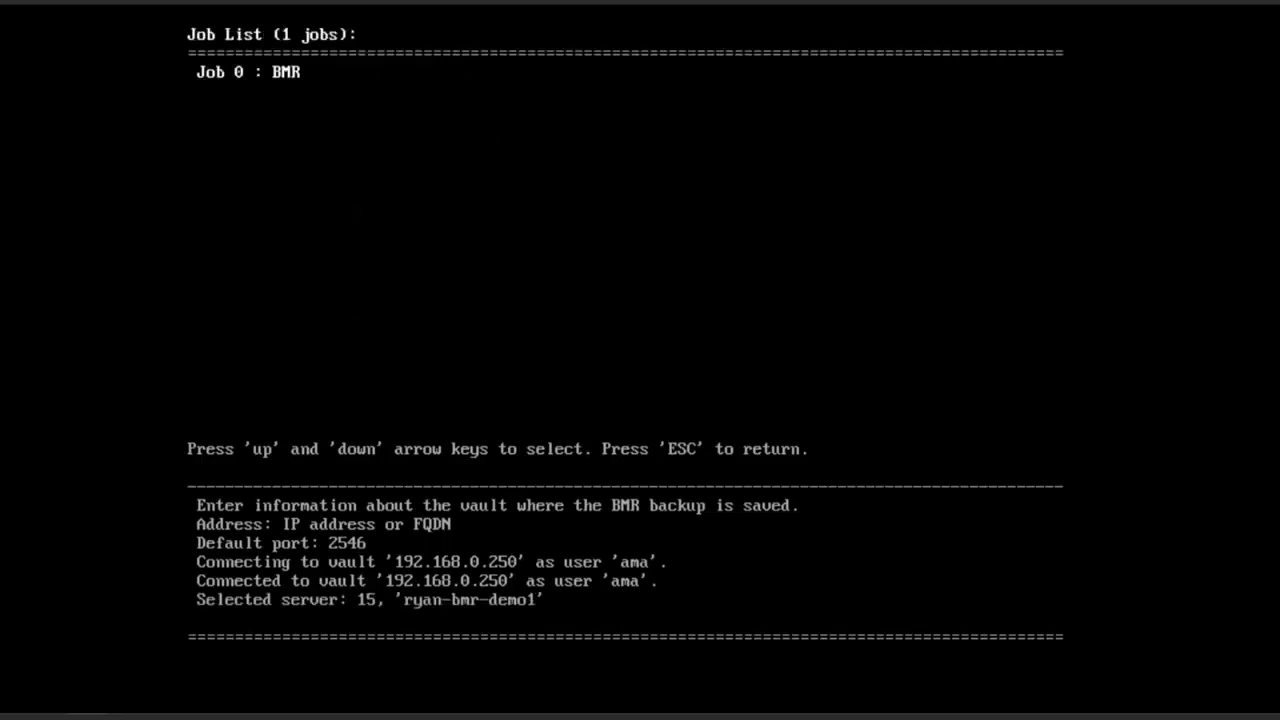
key(Return)
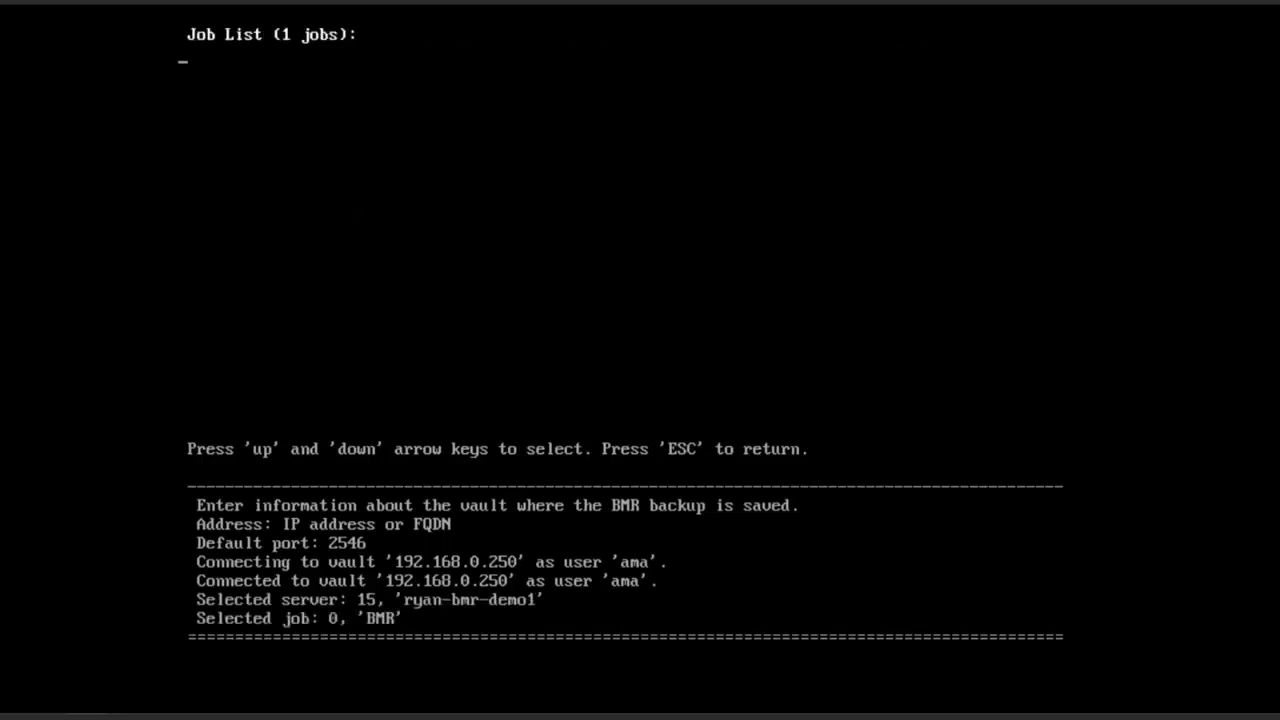
key(Down)
key(Down)
key(Down)
key(Down)
key(Down)
key(Down)
key(Down)
key(Down)
key(Return)
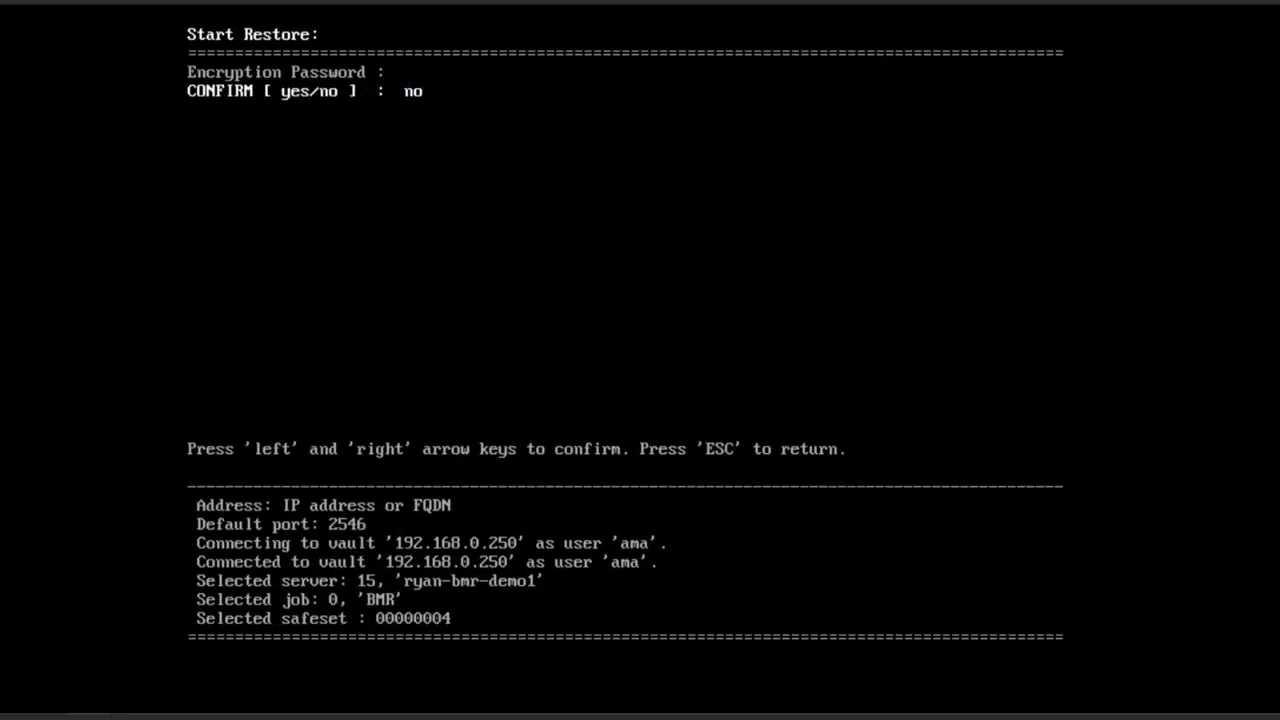
- Confirm the restore with yes, approve the ReaR disk recovery with 'yes', then reboot the VM
key(Left)
key(Return)
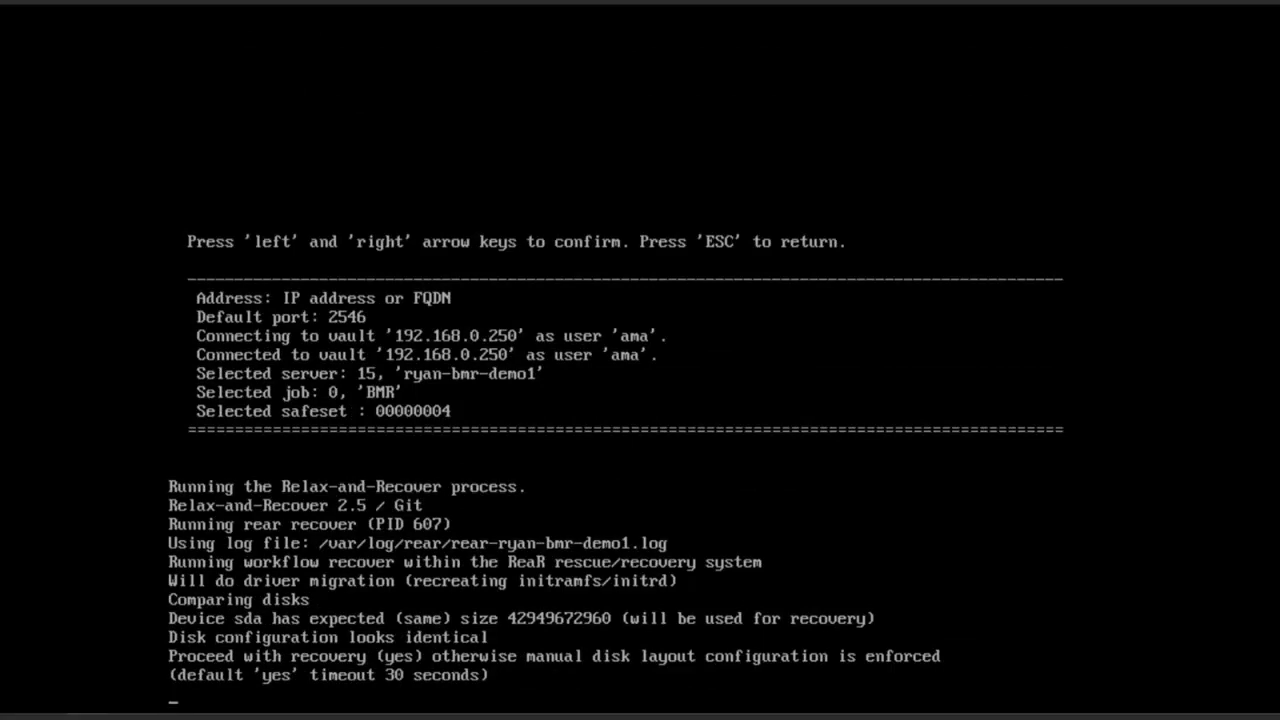
text(yes)
key(Return)
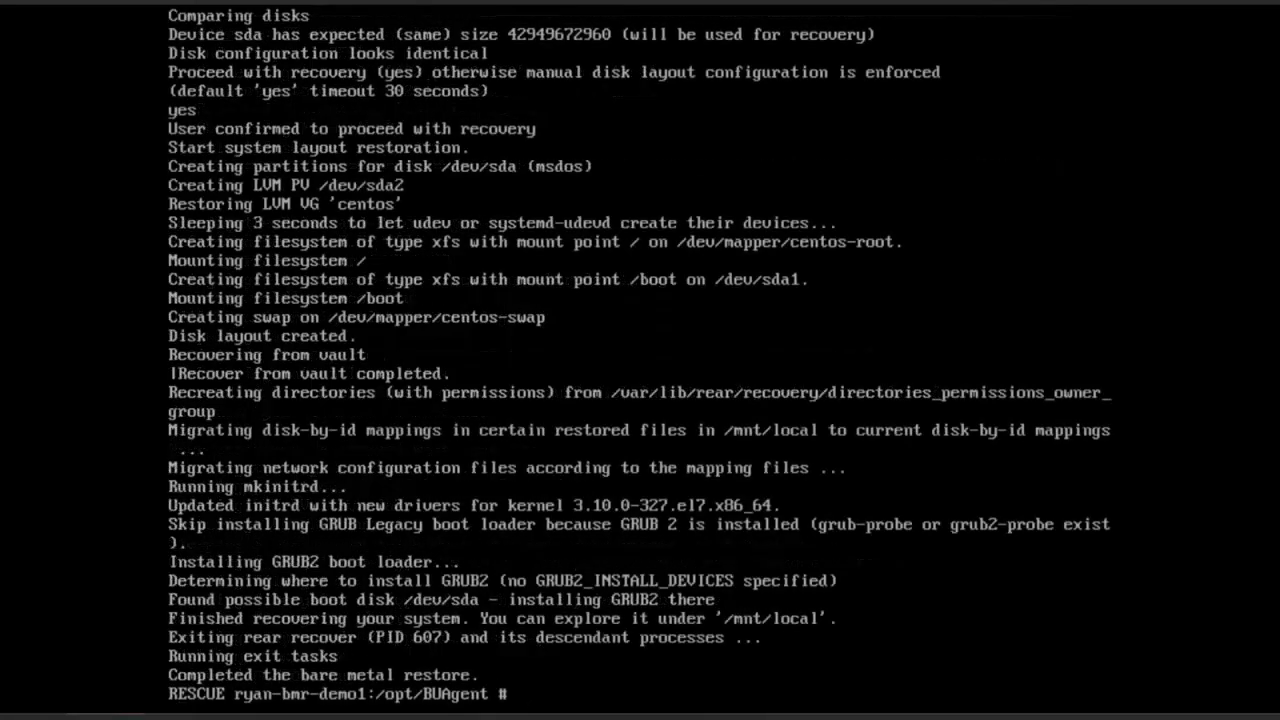
text(reboot)
key(Return)
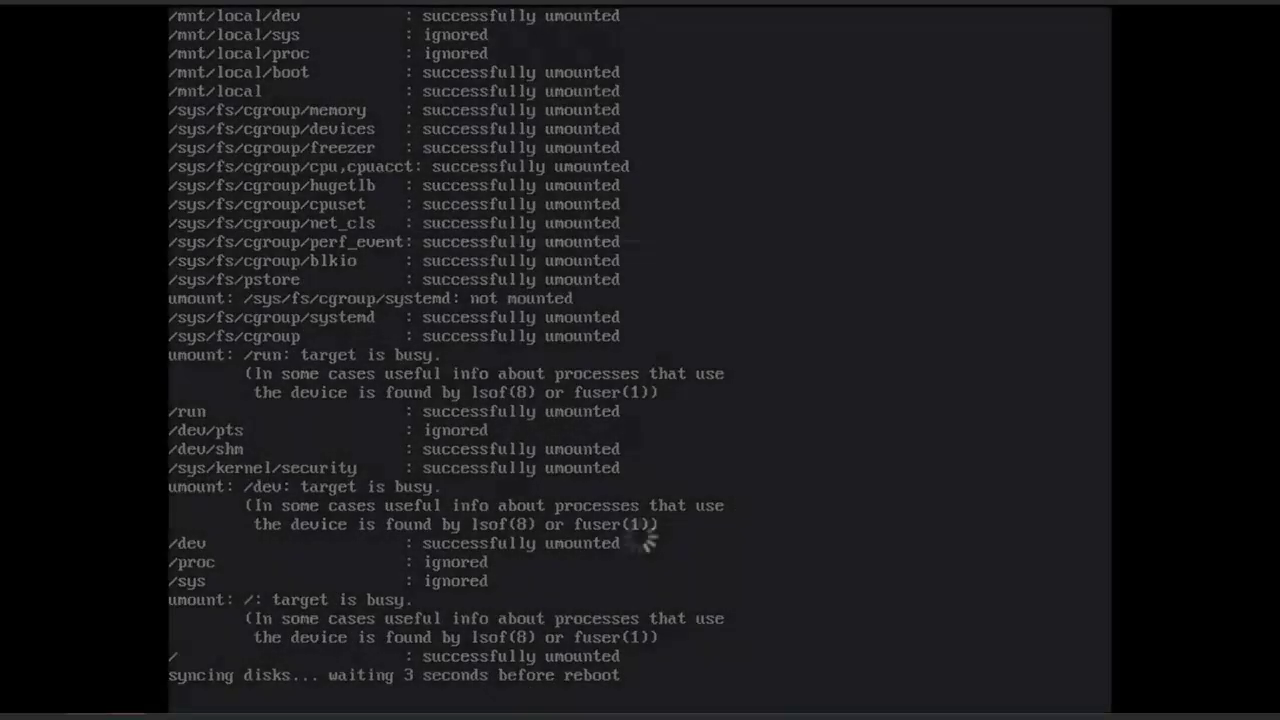